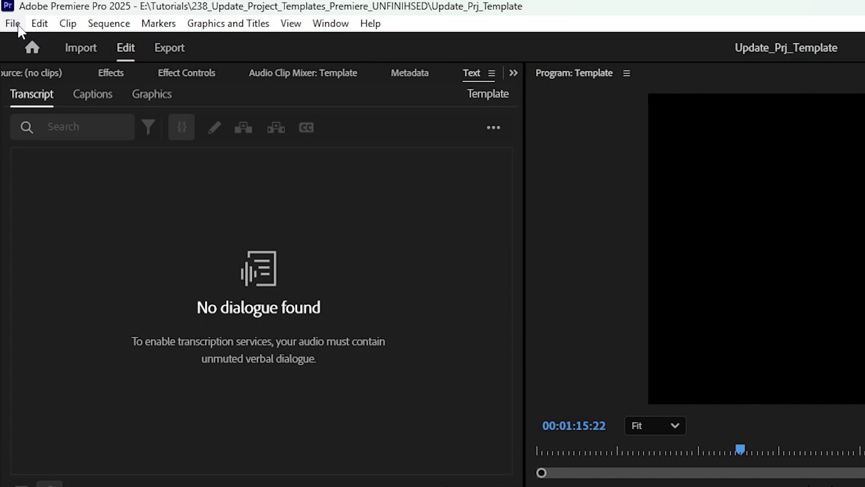
Step: Open the project templates folder from the template choices for a new project, and cancel creating the project
{"action": "left_click", "coordinate": [18, 26]}
{"action": "mouse_move", "coordinate": [246, 41]}
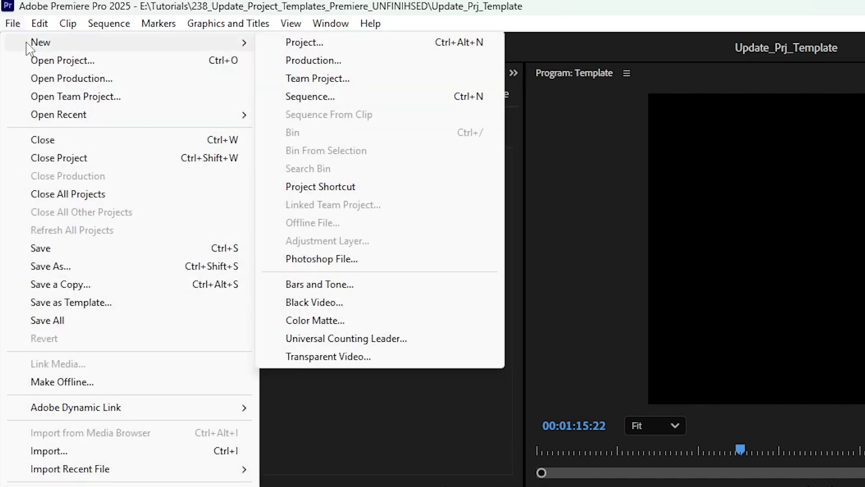
{"action": "left_click", "coordinate": [304, 43]}
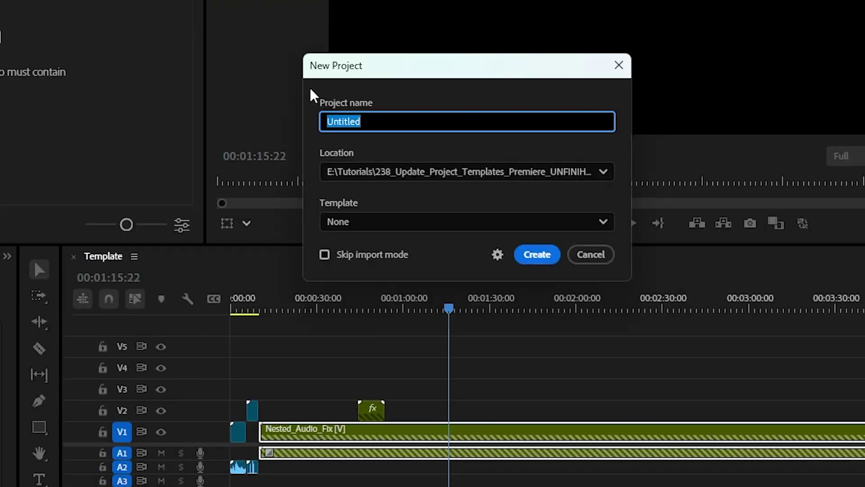
{"action": "left_click", "coordinate": [358, 223]}
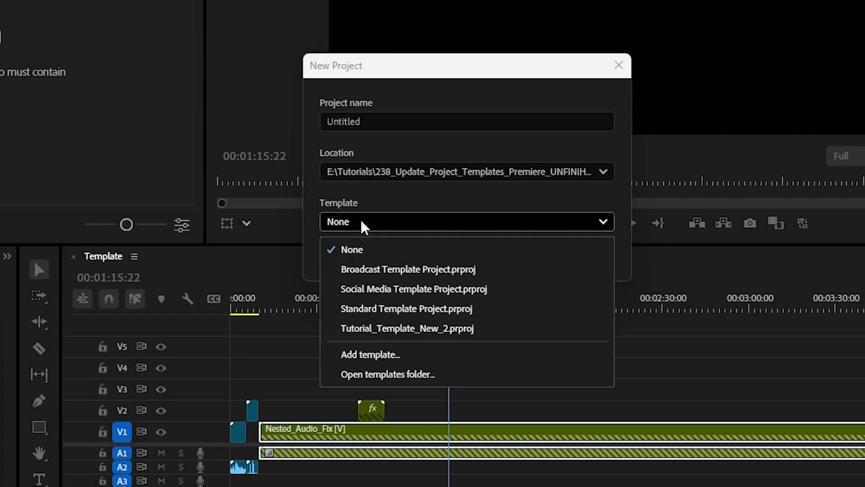
{"action": "left_click", "coordinate": [383, 376]}
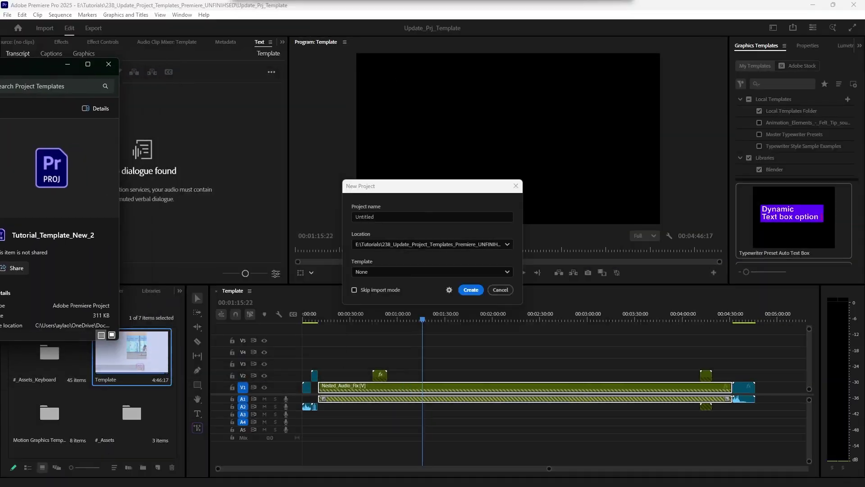
{"action": "left_click", "coordinate": [501, 289]}
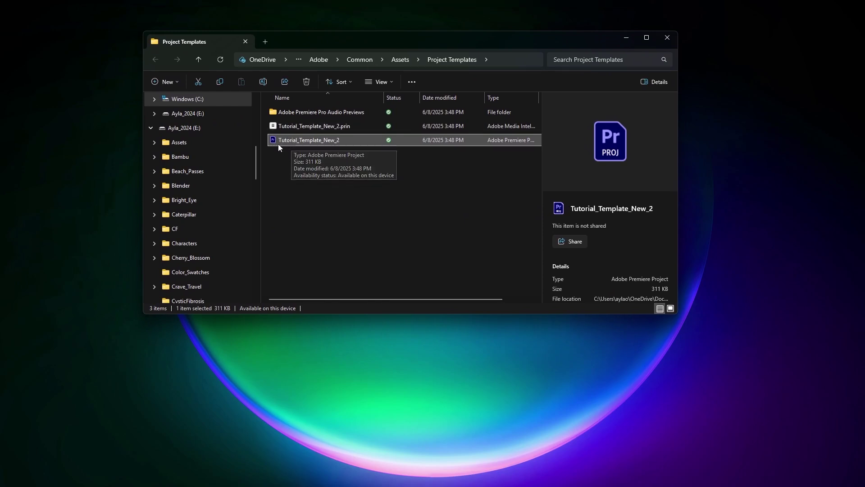
Step: Open the Tutorial_Template_New_2 project from the Project Templates folder and dismiss the missing-font warning
{"action": "double_click", "coordinate": [303, 140]}
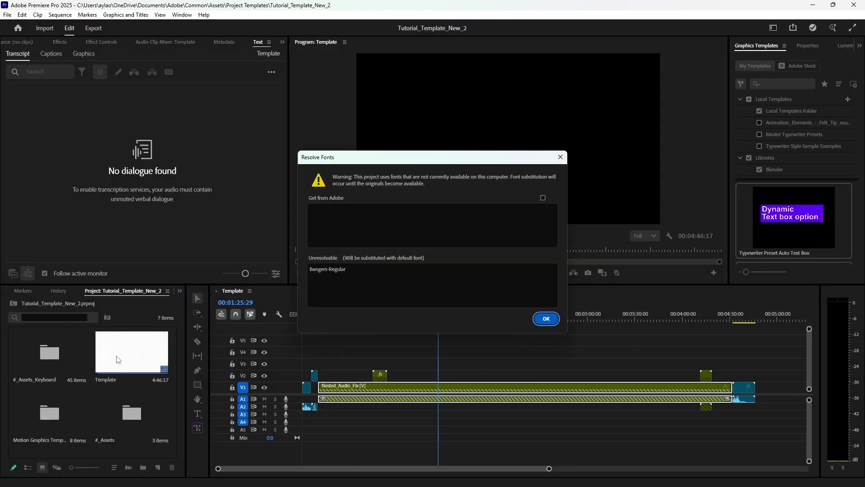
{"action": "left_click", "coordinate": [546, 318]}
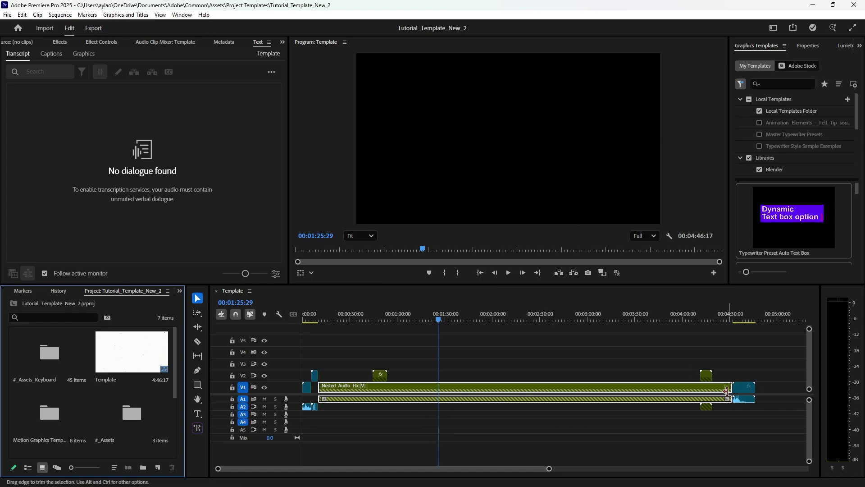
Step: Trim the end of the Nested_Audio_Fix clip to about 00:01:00:00 and ripple-delete the gap after it
{"action": "left_click_drag", "start_coordinate": [729, 387], "coordinate": [400, 385]}
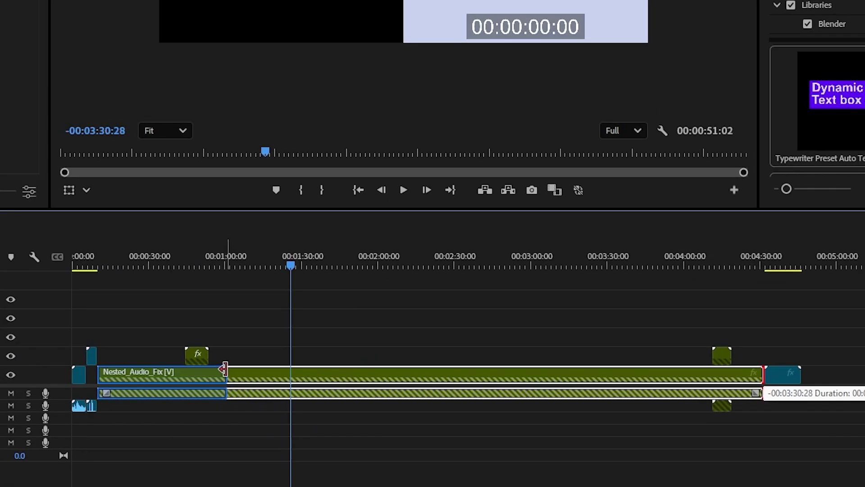
{"action": "left_click_drag", "start_coordinate": [224, 369], "coordinate": [223, 370]}
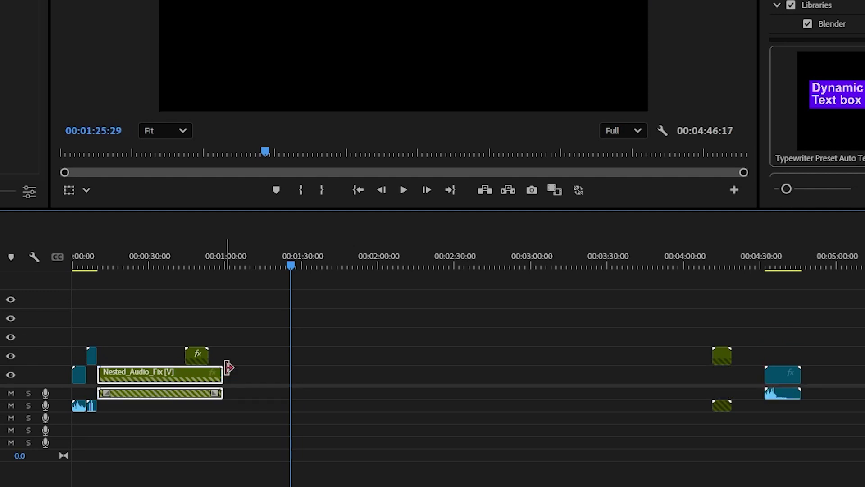
{"action": "left_click", "coordinate": [342, 379]}
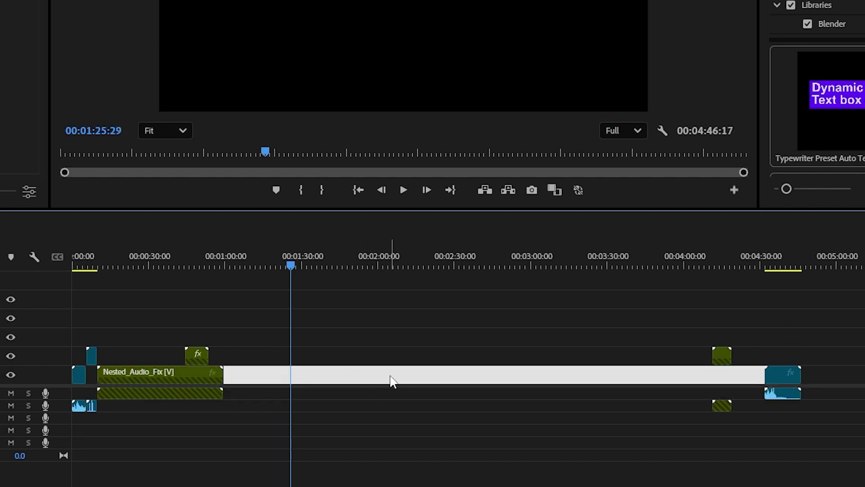
{"action": "key", "text": "Delete"}
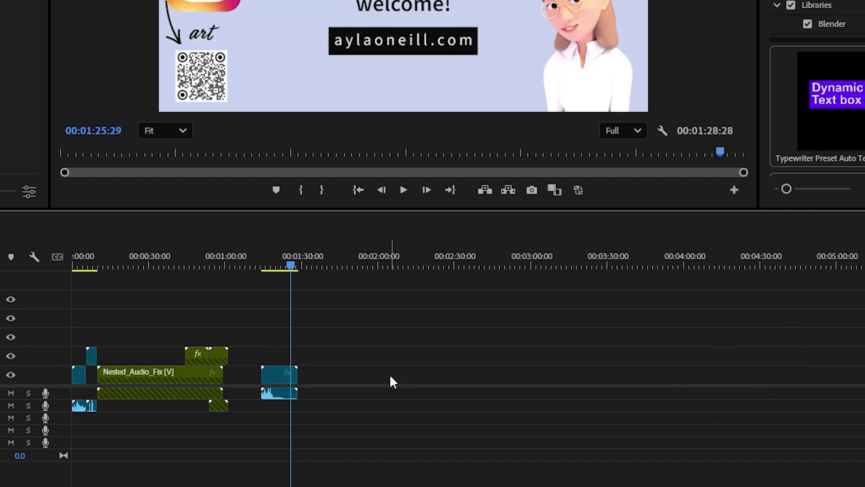
Step: Move the two nested clips on V2 back to back, beginning at the start of the Nested_Audio_Fix clip
{"action": "left_click_drag", "start_coordinate": [174, 356], "coordinate": [116, 364]}
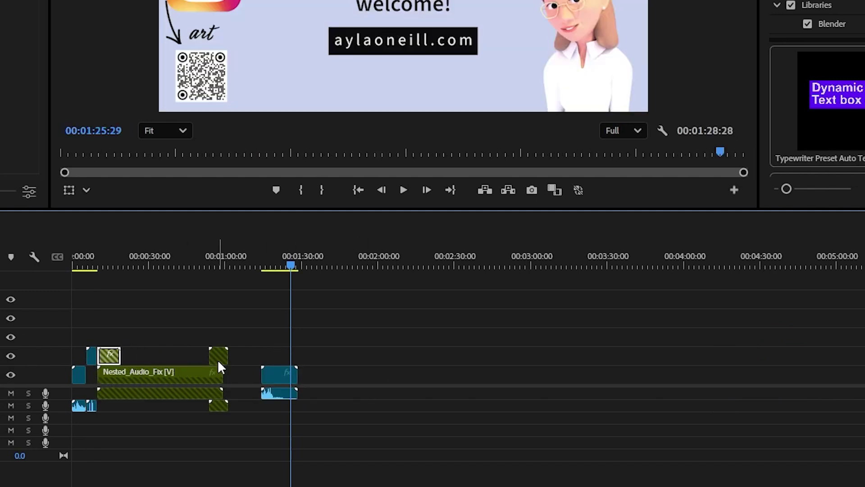
{"action": "left_click_drag", "start_coordinate": [218, 359], "coordinate": [135, 356]}
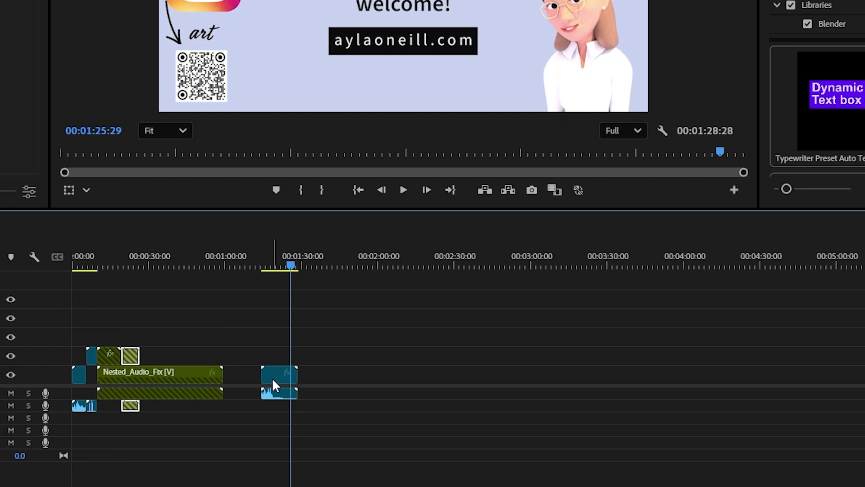
Step: Move the Social_Media_Ad.mp4 clip directly against the end of the Nested_Audio_Fix clip, leaving no gap
{"action": "left_click_drag", "start_coordinate": [271, 377], "coordinate": [225, 367]}
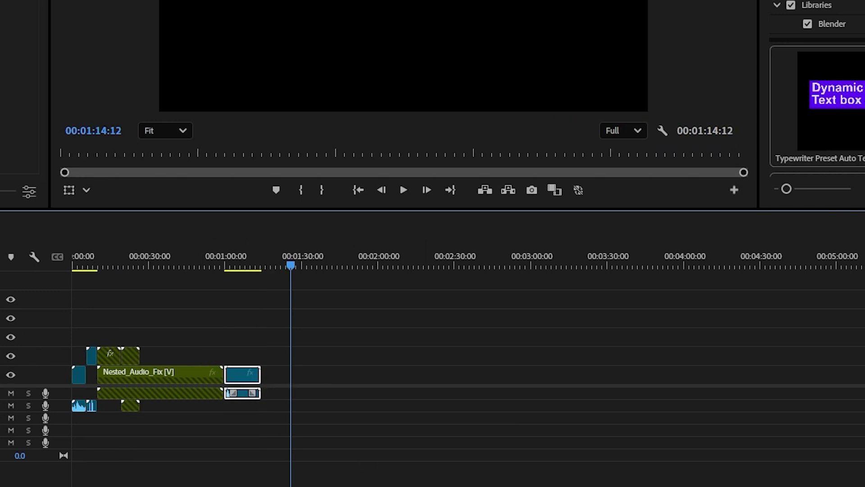
{"action": "key", "text": "equal"}
{"action": "key", "text": "equal"}
{"action": "key", "text": "equal"}
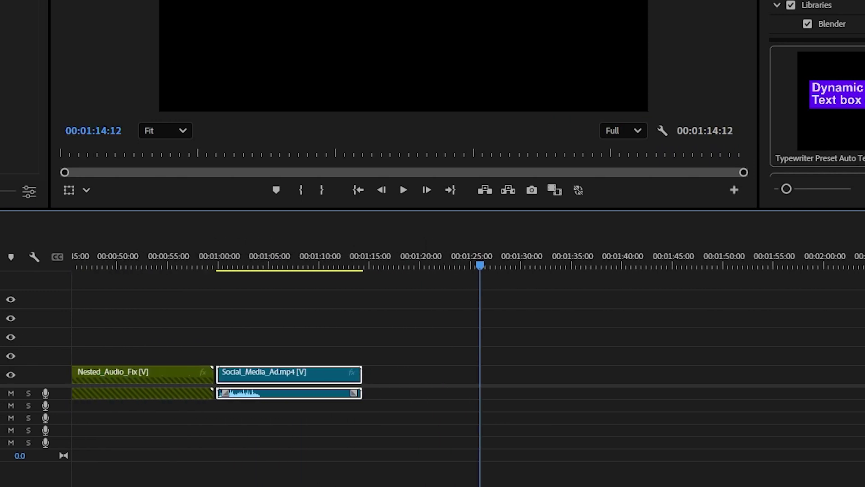
{"action": "scroll", "coordinate": [468, 360], "scroll_direction": "left", "scroll_amount": 10}
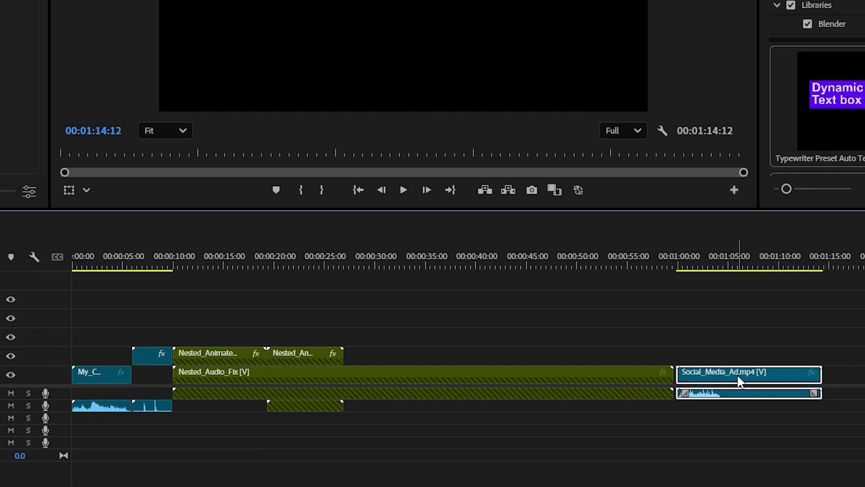
{"action": "left_click_drag", "start_coordinate": [738, 375], "coordinate": [735, 376]}
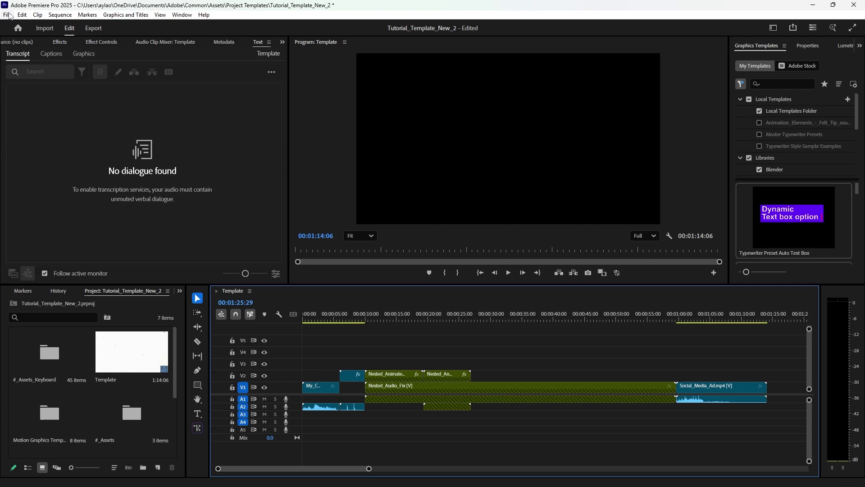
Step: Save the edited template project under its existing name, and close Premiere Pro and the templates folder window
{"action": "left_click", "coordinate": [8, 15]}
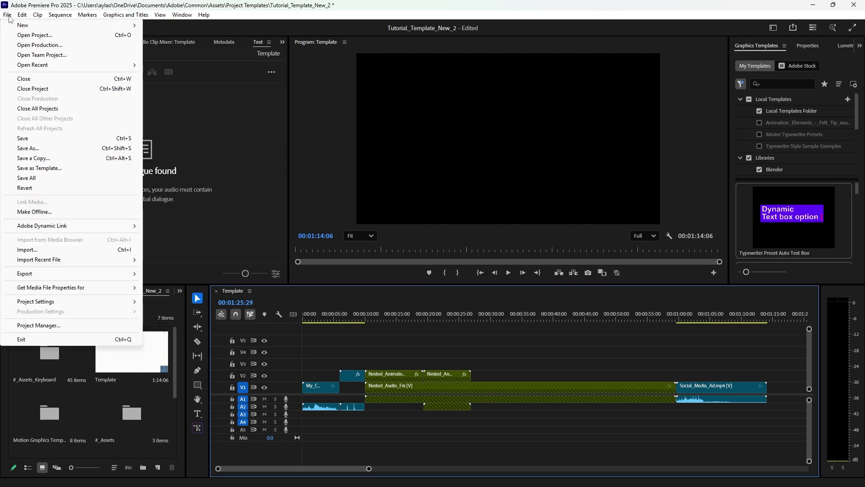
{"action": "left_click", "coordinate": [27, 139]}
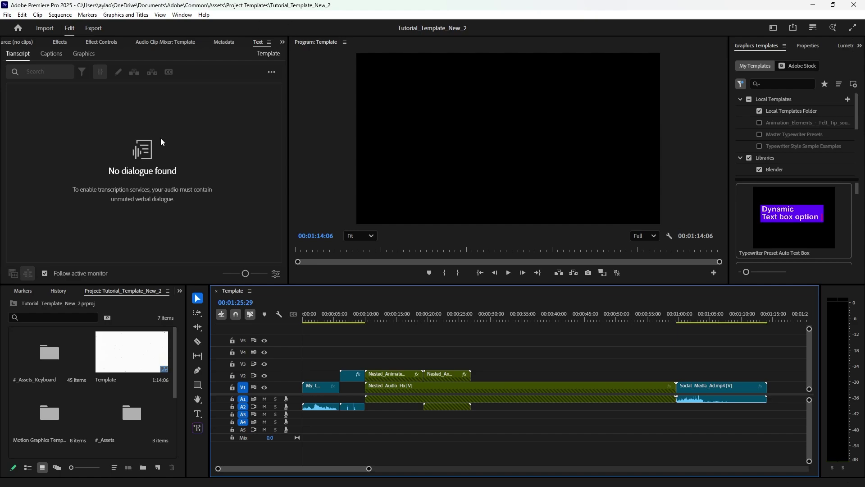
{"action": "left_click", "coordinate": [854, 5]}
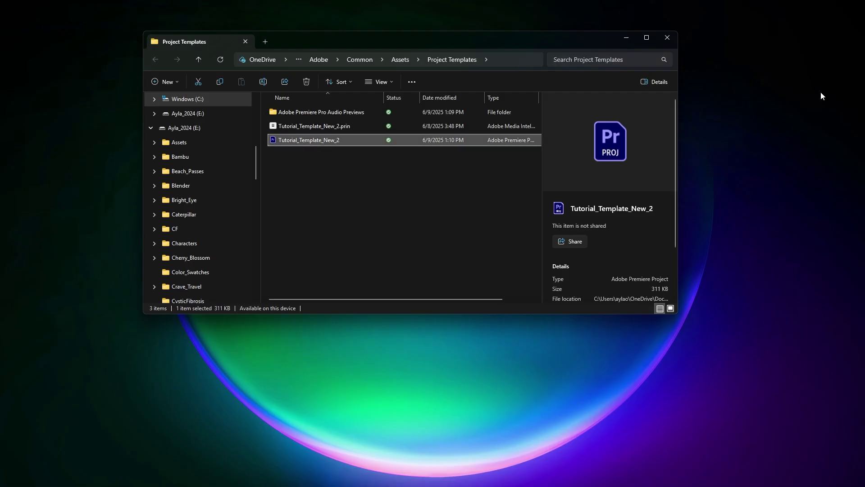
{"action": "key", "text": "alt+F4"}
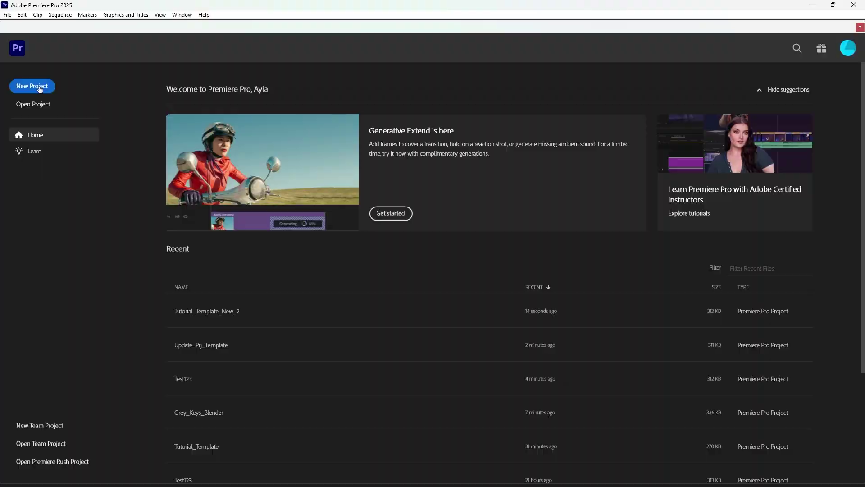
Step: Start a new Premiere Pro project named Test1234 and set its location to E:\Tutorials\238_Update_Project_Templates_Premiere_UNFINIHSED
{"action": "left_click", "coordinate": [39, 87]}
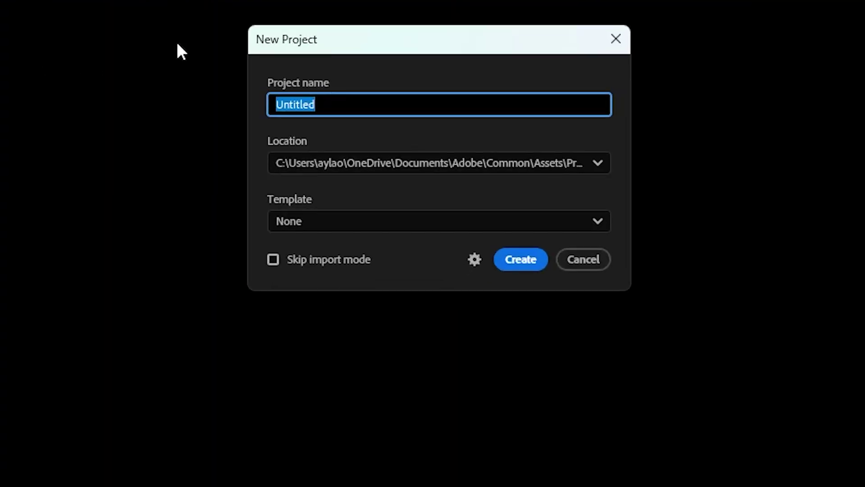
{"action": "type", "text": "Test1234"}
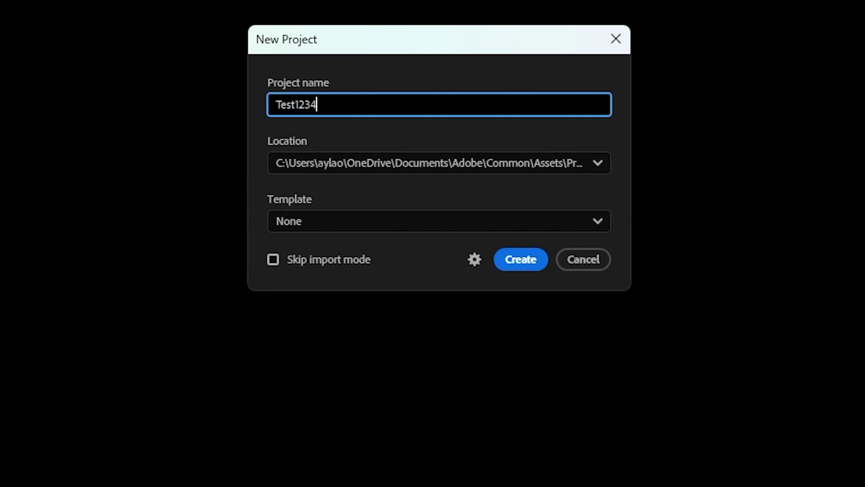
{"action": "left_click", "coordinate": [455, 164]}
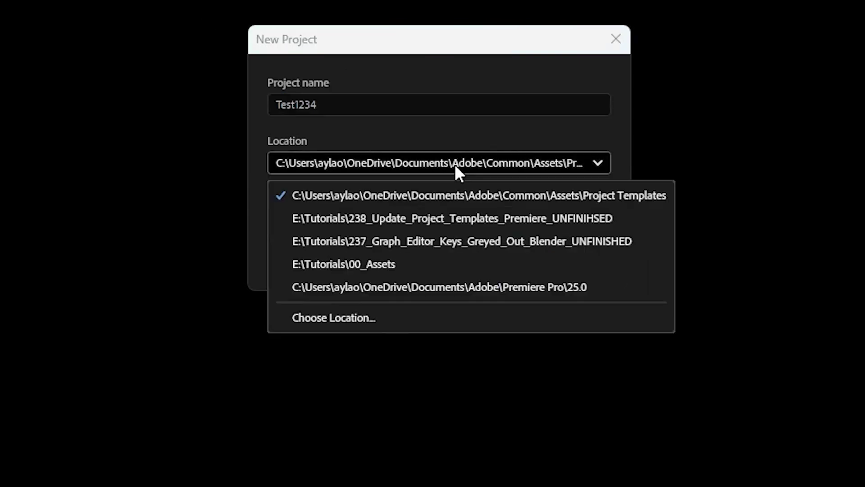
{"action": "left_click", "coordinate": [377, 313]}
{"action": "scroll", "coordinate": [383, 260], "scroll_direction": "down", "scroll_amount": 10}
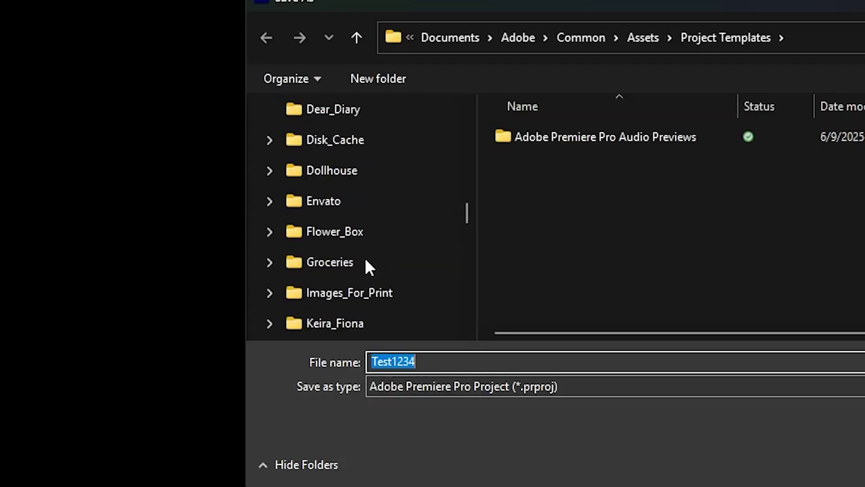
{"action": "scroll", "coordinate": [355, 280], "scroll_direction": "down", "scroll_amount": 10}
{"action": "scroll", "coordinate": [334, 264], "scroll_direction": "down", "scroll_amount": 1}
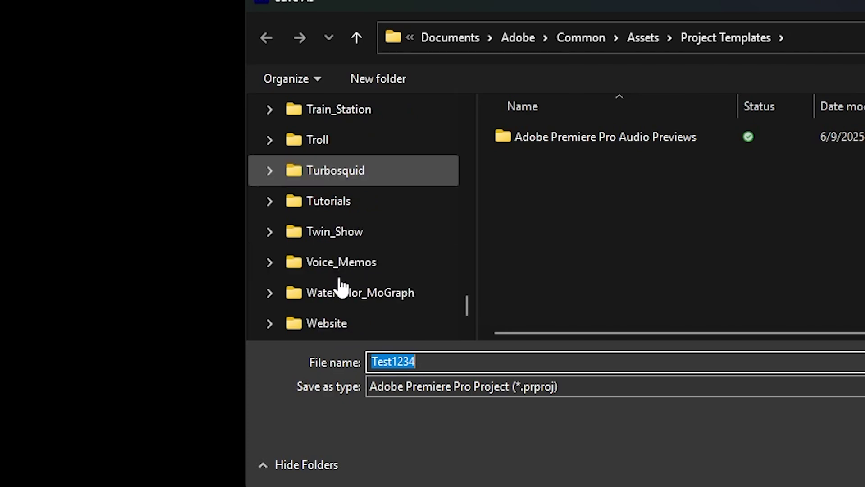
{"action": "left_click", "coordinate": [337, 215]}
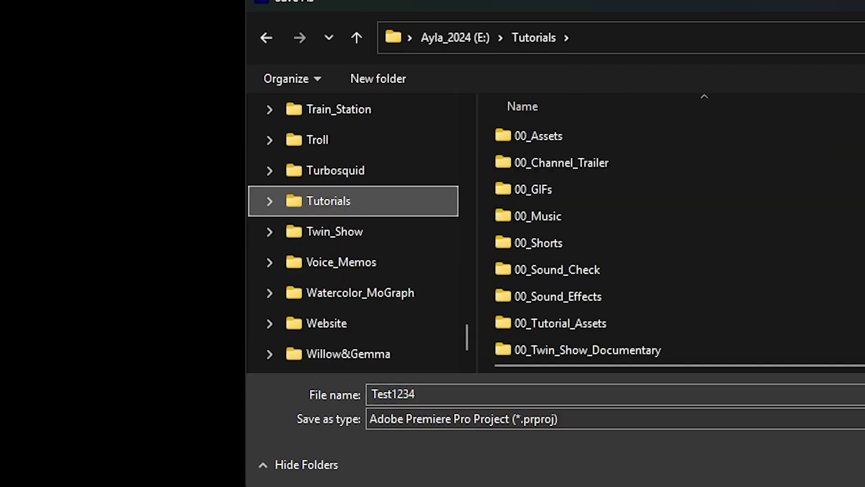
{"action": "scroll", "coordinate": [676, 243], "scroll_direction": "down", "scroll_amount": 20}
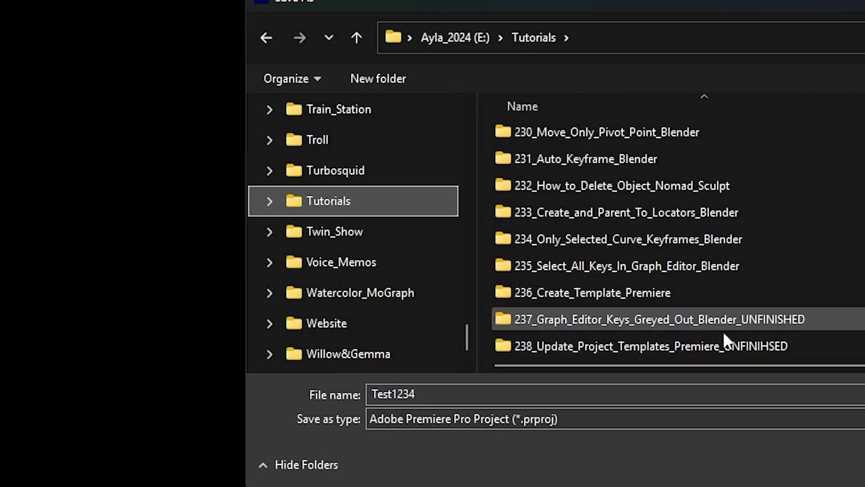
{"action": "double_click", "coordinate": [724, 346]}
{"action": "left_click", "coordinate": [864, 464]}
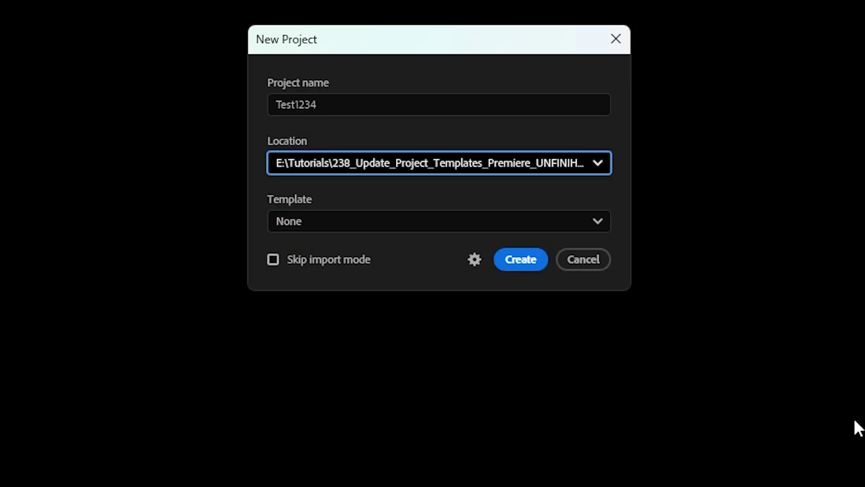
Step: Create the project from the Tutorial_Template_New_2.prproj template and dismiss the missing-font warning
{"action": "left_click", "coordinate": [290, 220]}
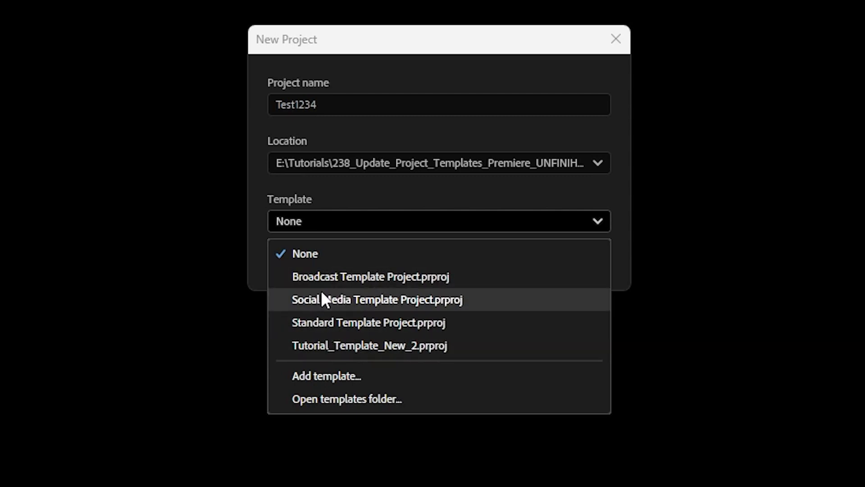
{"action": "left_click", "coordinate": [318, 348]}
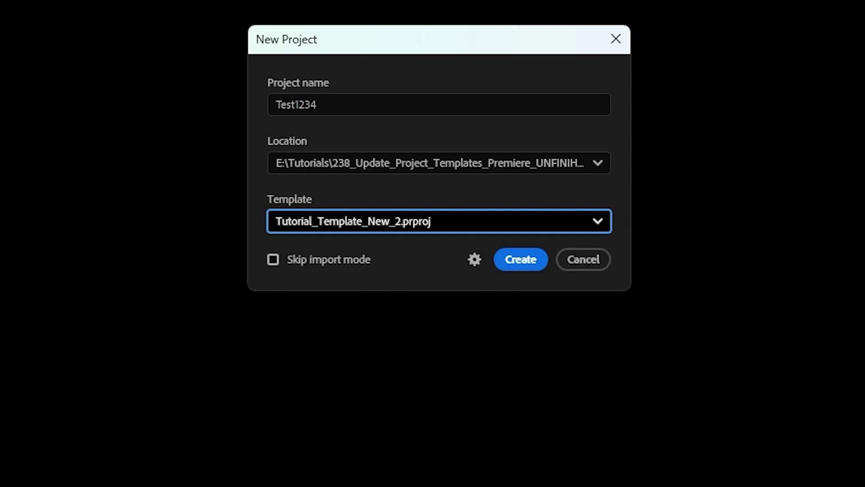
{"action": "left_click", "coordinate": [522, 264]}
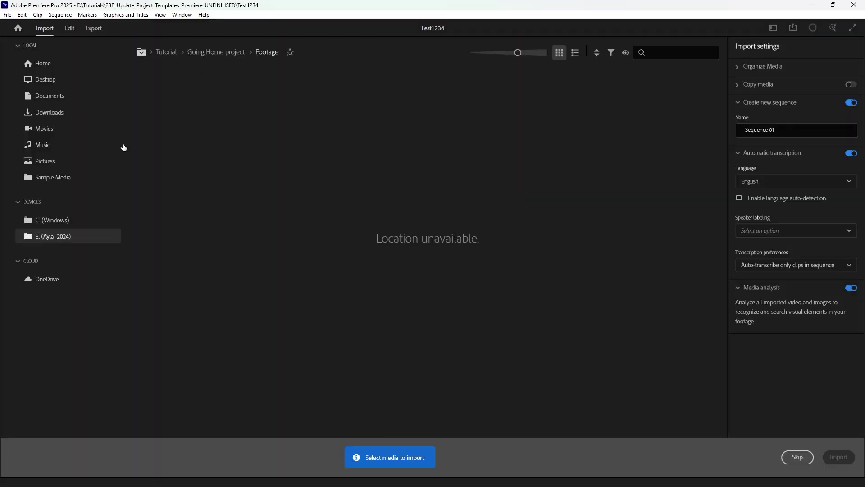
{"action": "left_click", "coordinate": [546, 321]}
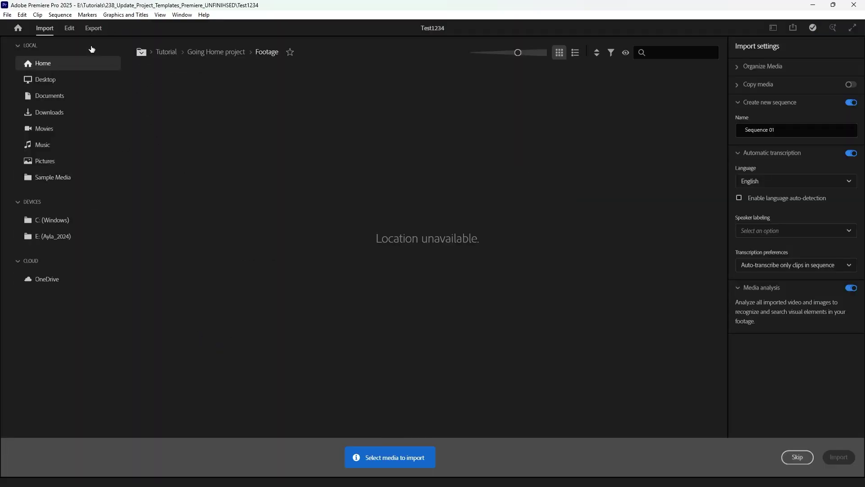
Step: Leave import mode for the editing workspace and open the Template sequence in the timeline
{"action": "left_click", "coordinate": [69, 28]}
{"action": "scroll", "coordinate": [135, 369], "scroll_direction": "up", "scroll_amount": 2}
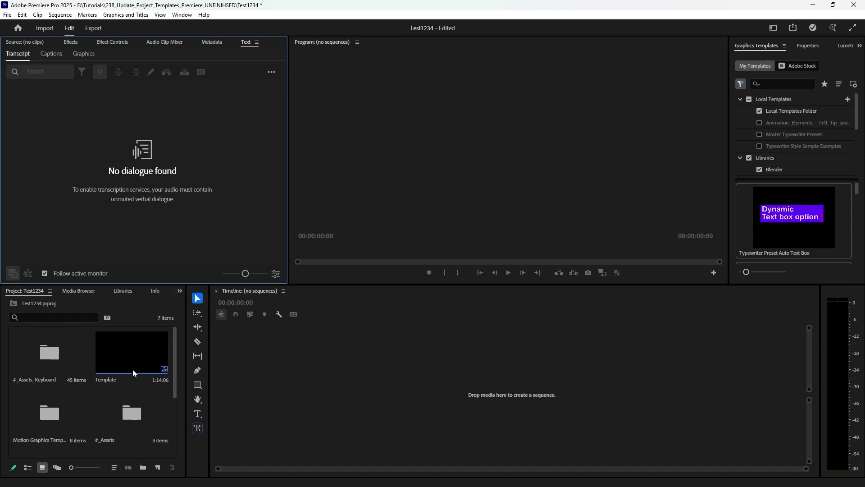
{"action": "double_click", "coordinate": [130, 356]}
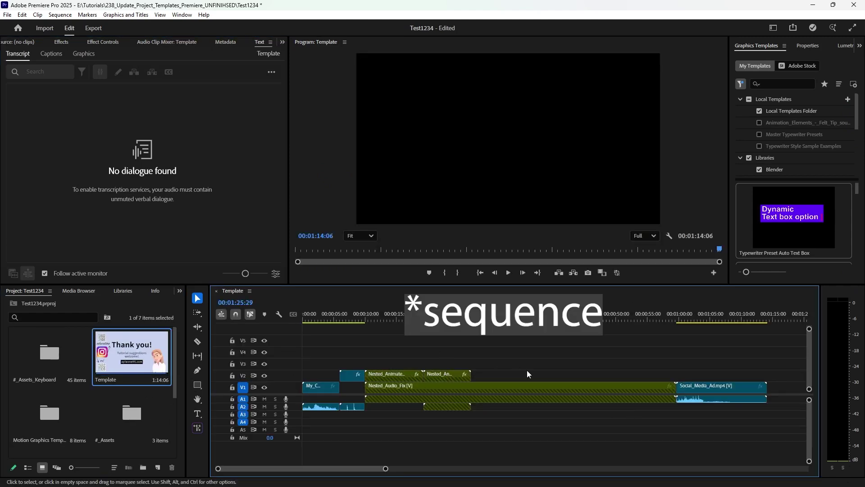
Step: Inspect the updated Template sequence by scrubbing through it and selecting its nested clips on V1 and V2
{"action": "left_click", "coordinate": [677, 321]}
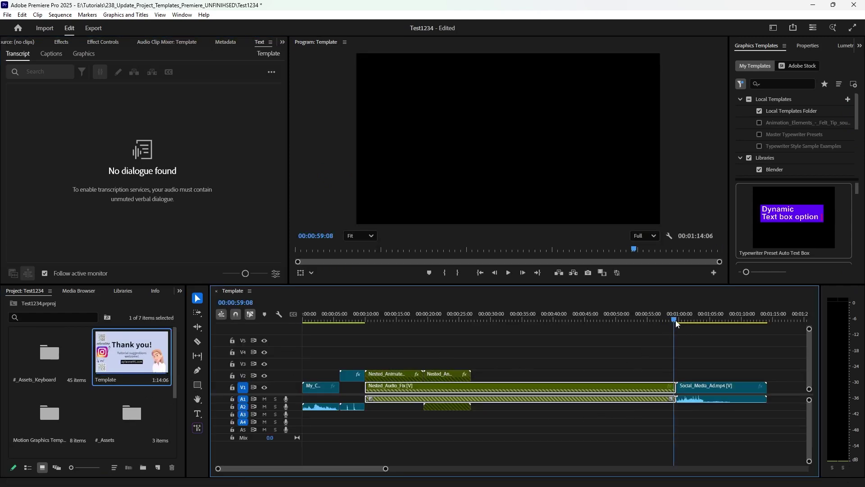
{"action": "left_click_drag", "start_coordinate": [679, 321], "coordinate": [515, 391]}
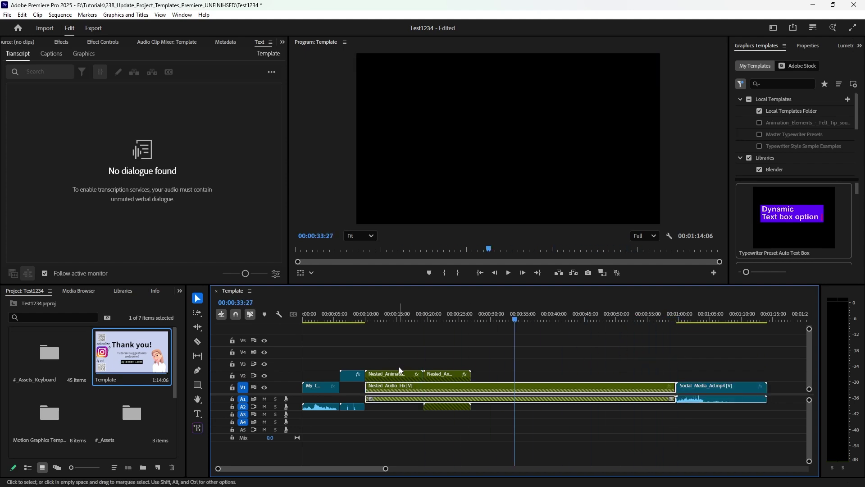
{"action": "left_click_drag", "start_coordinate": [399, 370], "coordinate": [455, 366]}
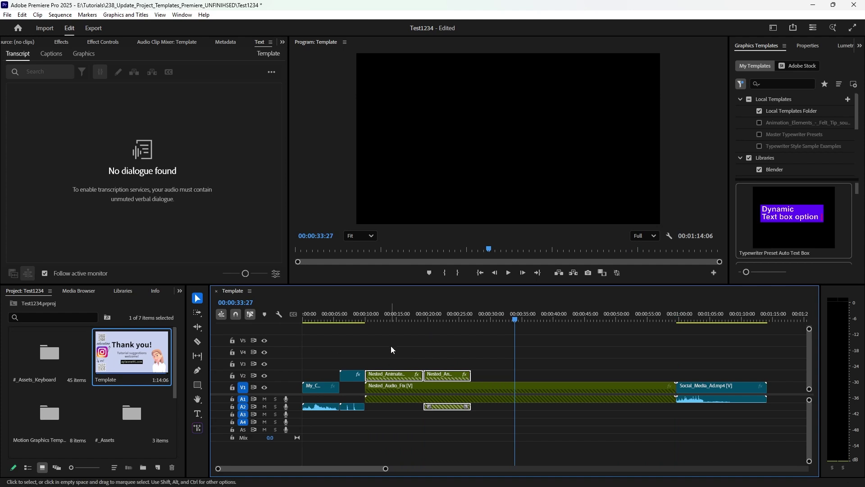
{"action": "left_click", "coordinate": [409, 351]}
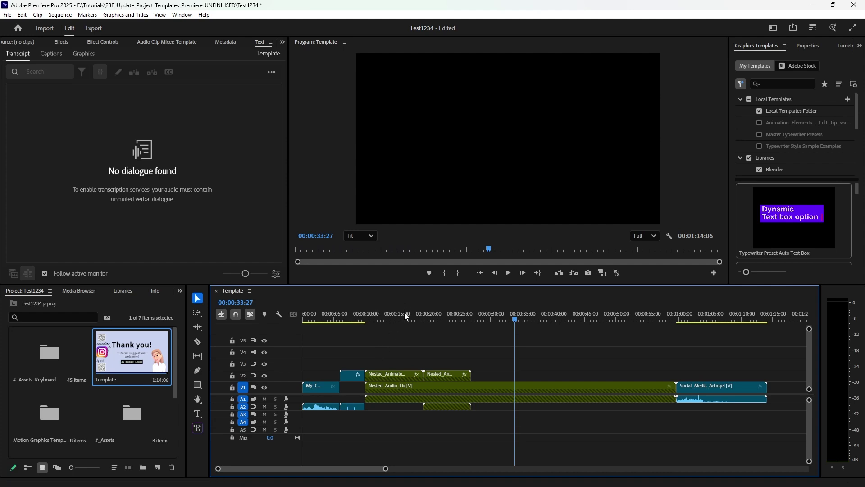
{"action": "mouse_move", "coordinate": [404, 315]}
{"action": "left_mouse_down"}
{"action": "mouse_move", "coordinate": [423, 314]}
{"action": "mouse_move", "coordinate": [412, 315]}
{"action": "left_mouse_up"}
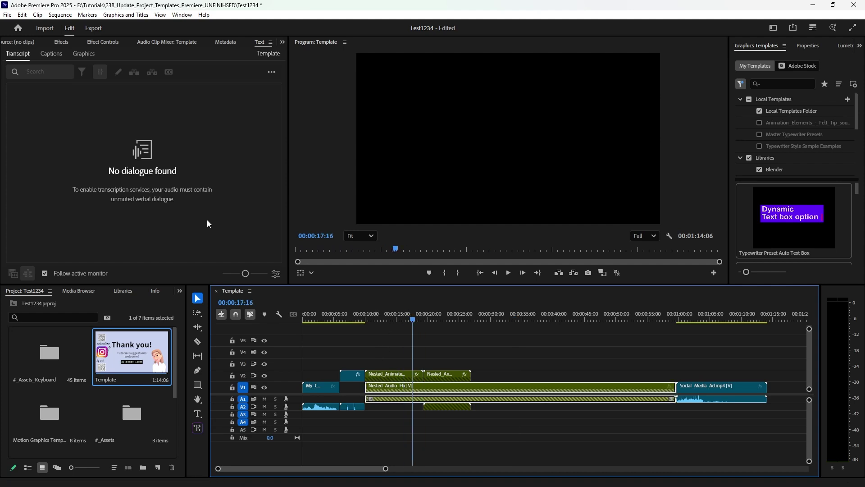
Step: Check the template choices for a new project and the Project Templates folder, and cancel without creating a project
{"action": "left_click", "coordinate": [8, 15]}
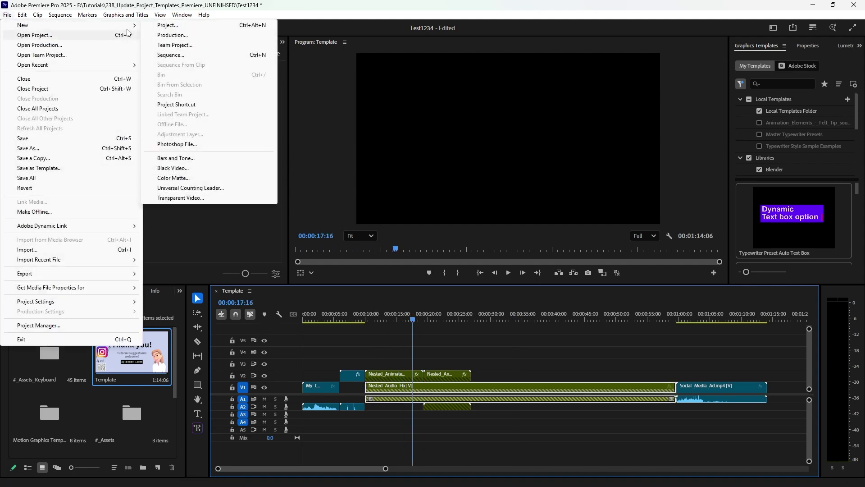
{"action": "left_click", "coordinate": [171, 26]}
{"action": "left_click", "coordinate": [446, 273]}
{"action": "left_click", "coordinate": [423, 356]}
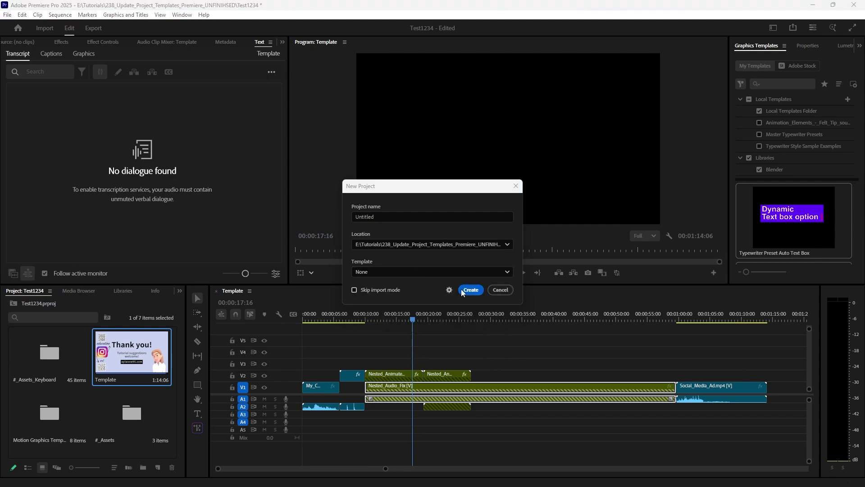
{"action": "left_click_drag", "start_coordinate": [0, 74], "coordinate": [431, 84]}
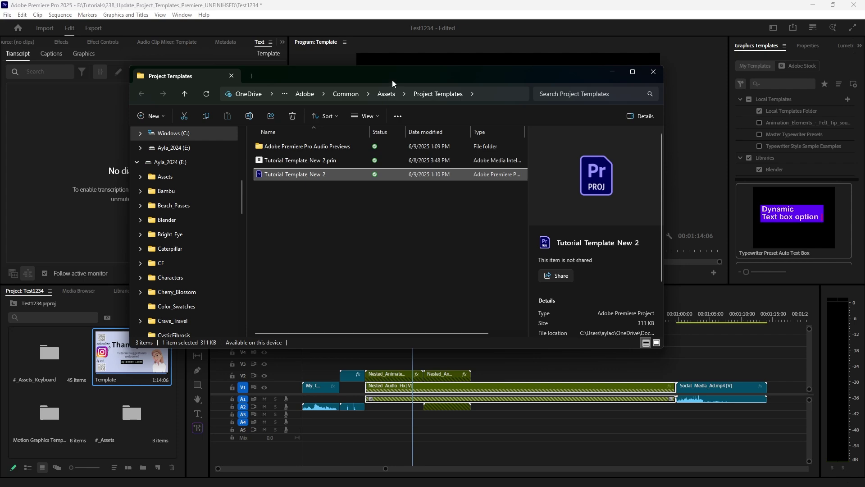
{"action": "left_click_drag", "start_coordinate": [392, 80], "coordinate": [0, 90]}
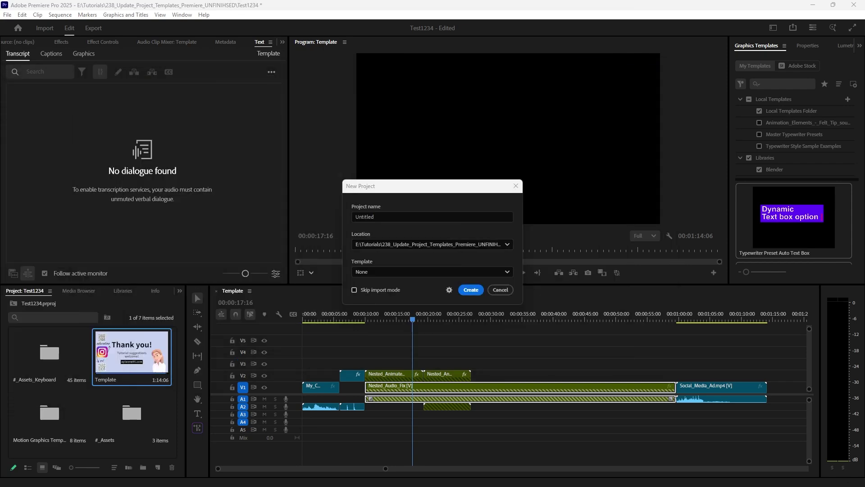
{"action": "left_click", "coordinate": [501, 289]}
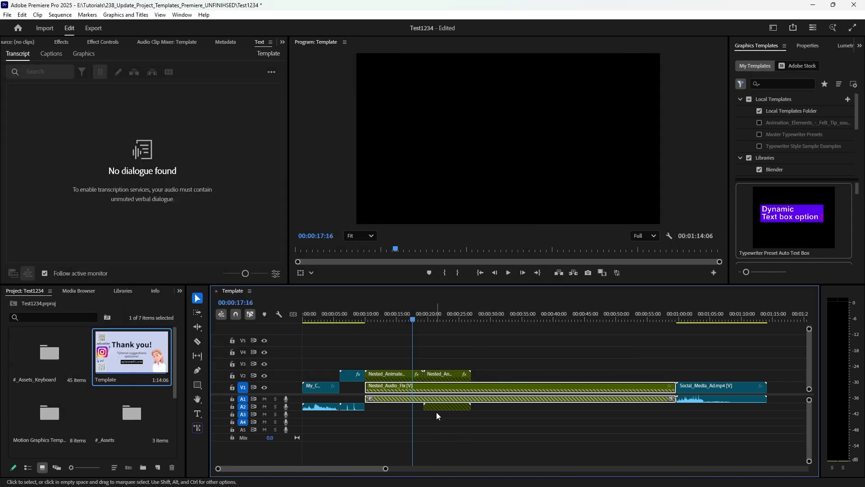